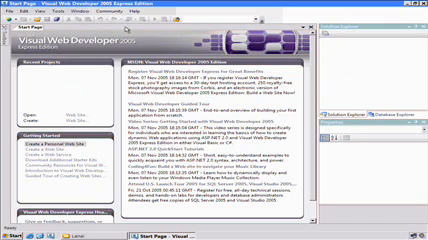
Begin opening a web site from the file system rather than local IIS.
{"action": "left_click", "coordinate": [9, 11]}
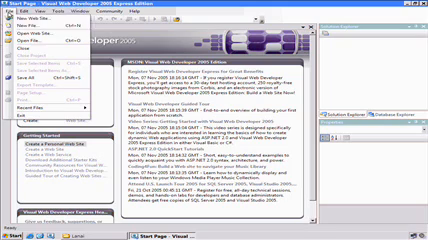
{"action": "left_click", "coordinate": [33, 33]}
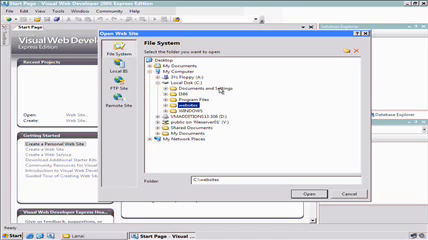
{"action": "left_click", "coordinate": [119, 68]}
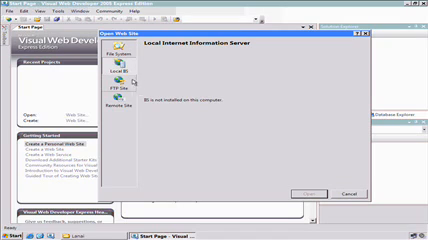
{"action": "left_click", "coordinate": [119, 50]}
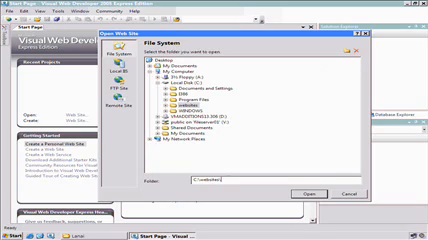
{"action": "type", "text": "temp"}
Open the site at C:\websites\lanai, agreeing to create the missing folder.
{"action": "left_click", "coordinate": [313, 196]}
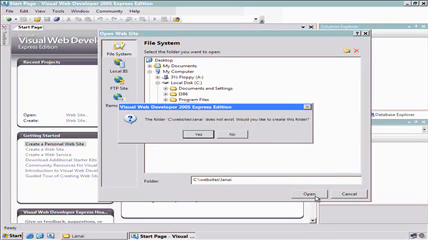
{"action": "left_click", "coordinate": [197, 134]}
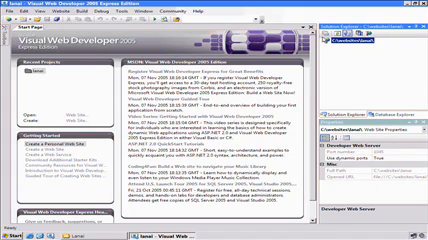
Close the Start Page and start adding a new item to the site.
{"action": "left_click", "coordinate": [311, 27]}
{"action": "right_click", "coordinate": [350, 39]}
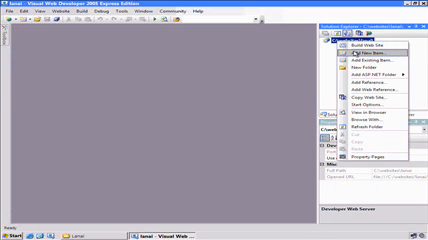
{"action": "left_click", "coordinate": [355, 52]}
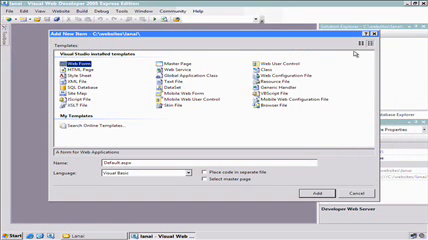
{"action": "type", "text": "Or"}
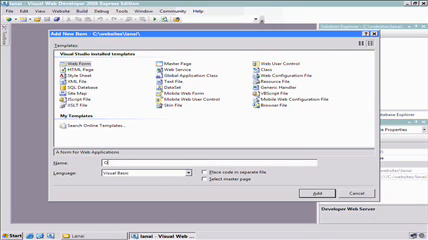
{"action": "type", "text": "ders.aspx"}
Add a Web Form named Orders.aspx with Visual Basic as its language.
{"action": "left_click", "coordinate": [168, 174]}
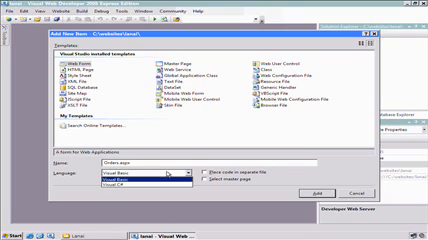
{"action": "left_click", "coordinate": [140, 178]}
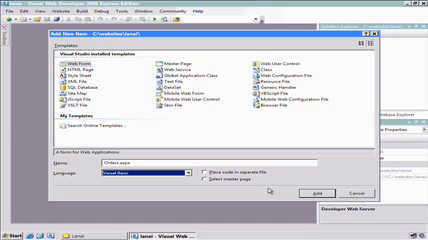
{"action": "left_click", "coordinate": [316, 193]}
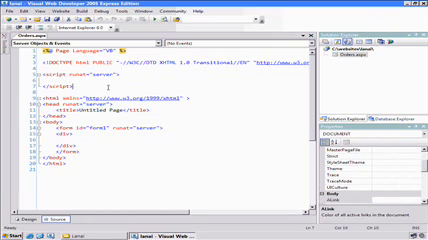
Write a <ul> with Item 1 and Item 2 inside the div, each tag on its own line.
{"action": "left_click", "coordinate": [86, 142]}
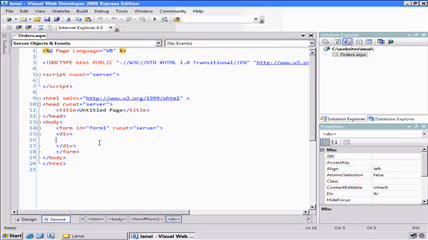
{"action": "type", "text": "<p"}
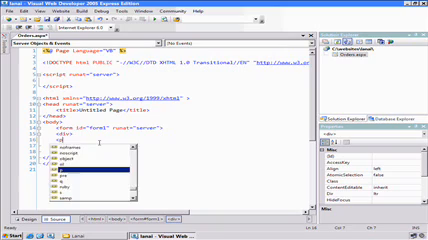
{"action": "type", "text": ">asdflkj</p>"}
{"action": "triple_click", "coordinate": [99, 140]}
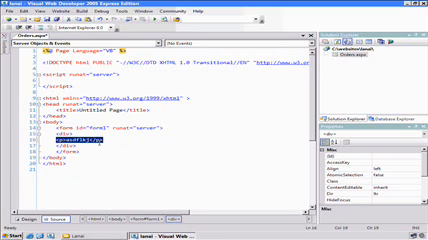
{"action": "type", "text": "<"}
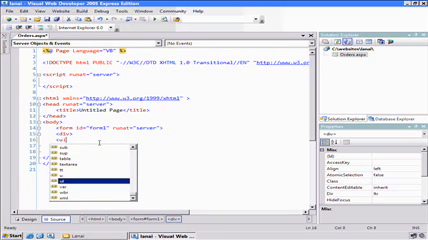
{"action": "type", "text": "ul>"}
{"action": "type", "text": "<li>"}
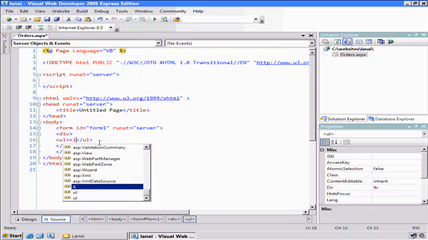
{"action": "type", "text": "asdfItem 1"}
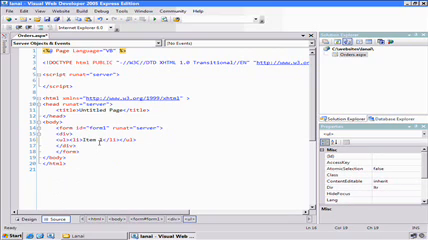
{"action": "type", "text": "<li"}
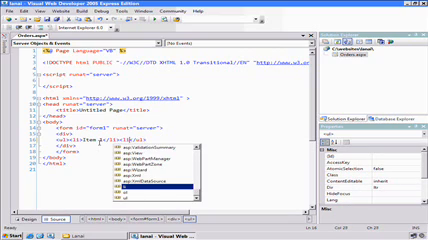
{"action": "type", "text": ">Item 2</li>"}
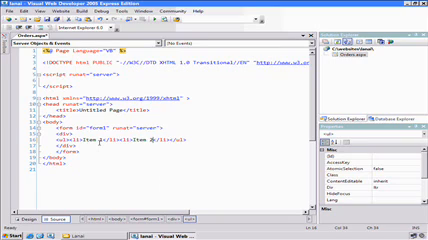
{"action": "key", "text": "Left"}
{"action": "key", "text": "Left"}
{"action": "key", "text": "Left"}
{"action": "key", "text": "Return"}
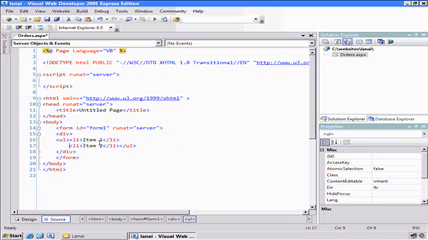
{"action": "key", "text": "Left"}
{"action": "key", "text": "Left"}
{"action": "key", "text": "Left"}
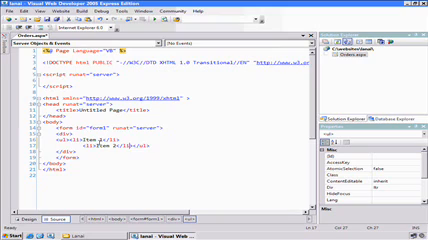
{"action": "key", "text": "Return"}
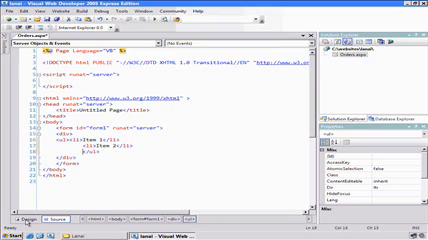
In Design view add 'View your orders' above the list and make it Heading 2.
{"action": "left_click", "coordinate": [28, 219]}
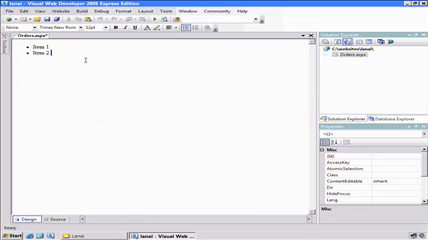
{"action": "left_click", "coordinate": [33, 47]}
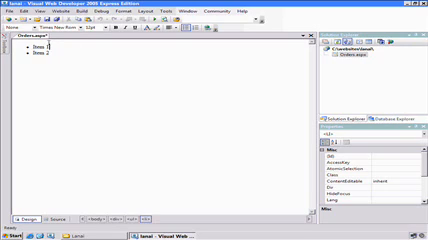
{"action": "key", "text": "Return"}
{"action": "key", "text": "Return"}
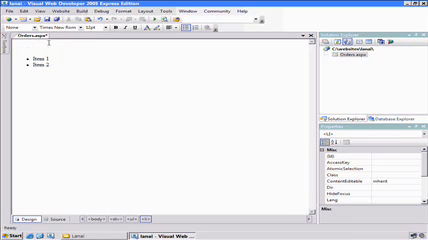
{"action": "type", "text": "Welcom"}
{"action": "type", "text": "e"}
{"action": "key", "text": "BackSpace"}
{"action": "key", "text": "BackSpace"}
{"action": "key", "text": "BackSpace"}
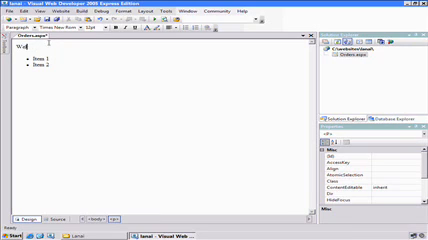
{"action": "key", "text": "BackSpace"}
{"action": "key", "text": "BackSpace"}
{"action": "type", "text": "View your order"}
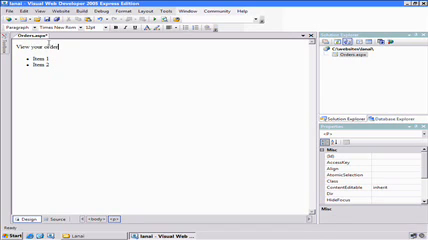
{"action": "type", "text": "s"}
{"action": "left_click", "coordinate": [34, 28]}
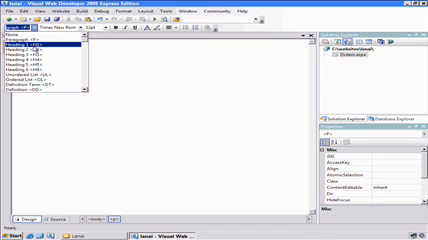
{"action": "left_click", "coordinate": [25, 48]}
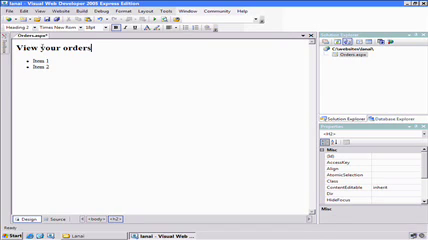
Switch to Source view and look over the bulleted list markup.
{"action": "left_click", "coordinate": [56, 219]}
{"action": "left_click_drag", "start_coordinate": [66, 152], "coordinate": [100, 170]}
{"action": "left_click", "coordinate": [95, 160]}
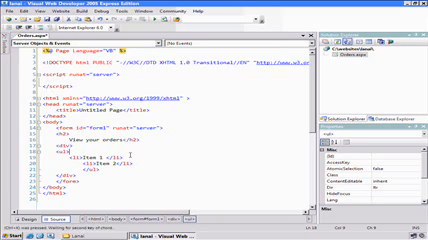
Format the document markup and glance at the target schema list without changing it.
{"action": "key", "text": "ctrl+k"}
{"action": "key", "text": "ctrl+d"}
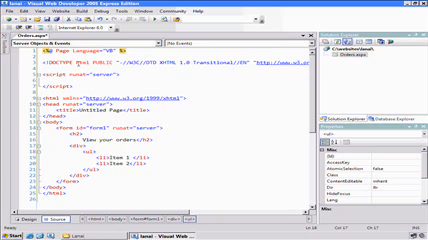
{"action": "double_click", "coordinate": [168, 63]}
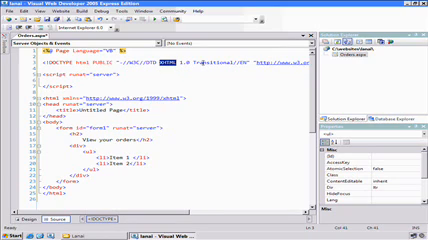
{"action": "left_click", "coordinate": [115, 28]}
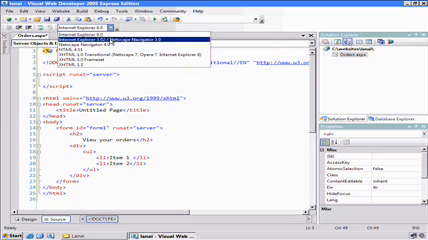
{"action": "left_click", "coordinate": [112, 40]}
{"action": "left_click", "coordinate": [131, 150]}
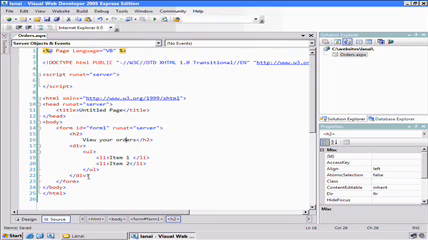
Delete the leftover ul/li list and surrounding div markup.
{"action": "mouse_move", "coordinate": [101, 170]}
{"action": "left_mouse_down"}
{"action": "mouse_move", "coordinate": [20, 141]}
{"action": "mouse_move", "coordinate": [12, 147]}
{"action": "left_mouse_up"}
{"action": "key", "text": "Delete"}
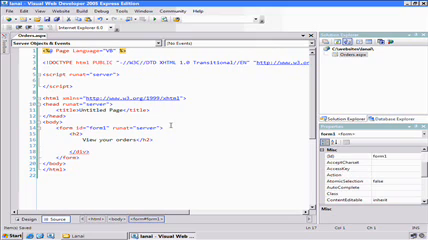
Add an ASP.NET App_Data folder to the project from Solution Explorer.
{"action": "right_click", "coordinate": [352, 48]}
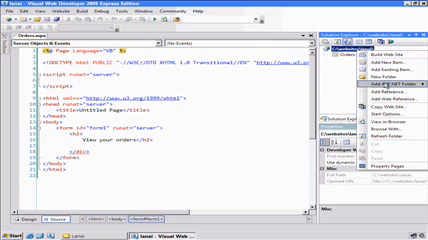
{"action": "mouse_move", "coordinate": [377, 84]}
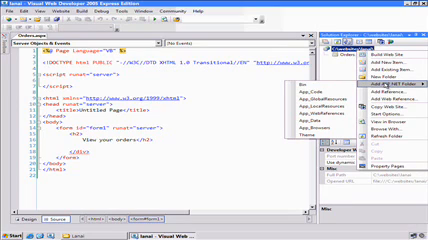
{"action": "left_click", "coordinate": [312, 121]}
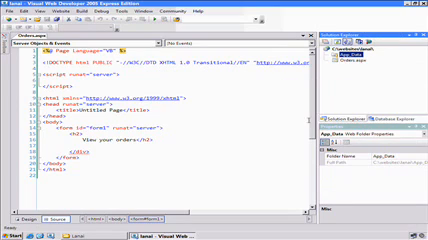
Drag northwind.mdf from the project folder in Windows Explorer into App_Data.
{"action": "left_click", "coordinate": [80, 236]}
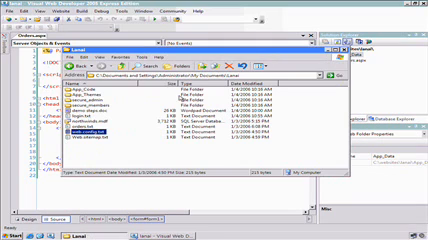
{"action": "left_click_drag", "start_coordinate": [345, 172], "coordinate": [288, 177]}
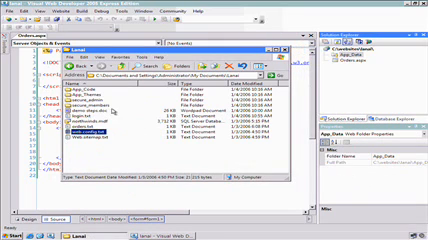
{"action": "left_click", "coordinate": [95, 121]}
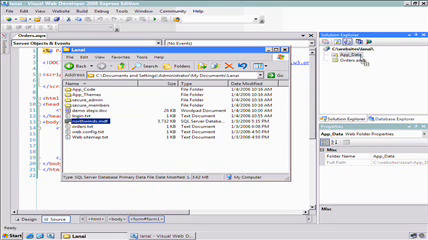
{"action": "left_click_drag", "start_coordinate": [85, 121], "coordinate": [355, 58]}
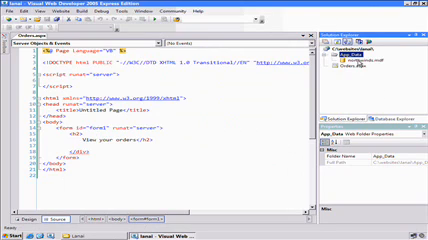
Open the database and view its Customer Orders diagram, then close the diagram.
{"action": "double_click", "coordinate": [358, 61]}
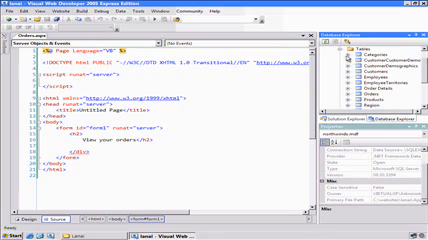
{"action": "left_click", "coordinate": [348, 55]}
{"action": "double_click", "coordinate": [381, 66]}
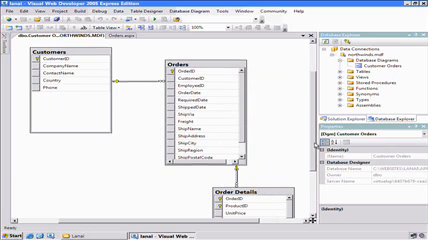
{"action": "left_click_drag", "start_coordinate": [313, 145], "coordinate": [313, 162]}
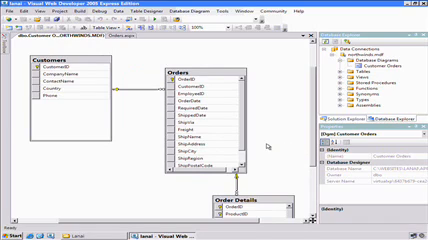
{"action": "left_click", "coordinate": [52, 96]}
{"action": "left_click", "coordinate": [30, 12]}
Remove the stray closing div line and switch to Design view.
{"action": "left_click", "coordinate": [40, 40]}
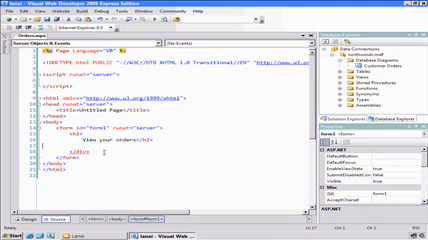
{"action": "left_click_drag", "start_coordinate": [88, 151], "coordinate": [45, 151]}
{"action": "key", "text": "Delete"}
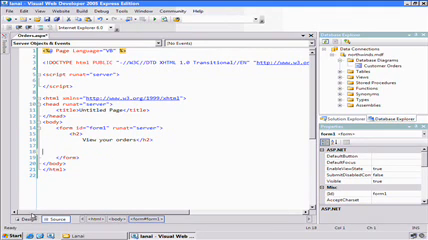
{"action": "left_click", "coordinate": [27, 219]}
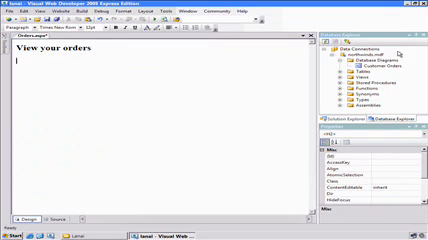
Drag the Orders table from Database Explorer onto the page as a grid.
{"action": "left_click", "coordinate": [340, 71]}
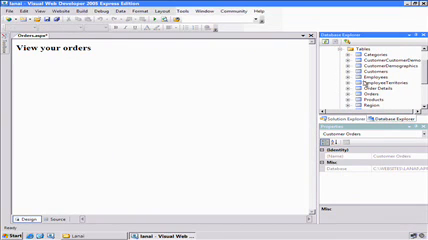
{"action": "left_click", "coordinate": [375, 88]}
{"action": "left_click_drag", "start_coordinate": [371, 94], "coordinate": [52, 88]}
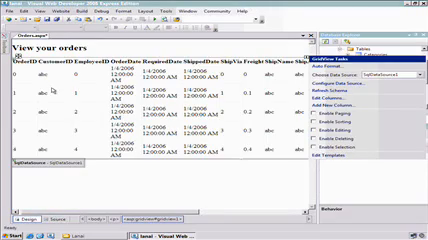
Return to Source view and run the site in the browser with F5.
{"action": "left_click", "coordinate": [58, 219]}
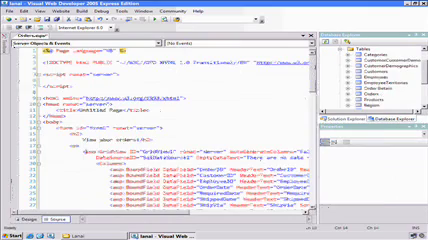
{"action": "left_click", "coordinate": [176, 120]}
{"action": "key", "text": "F5"}
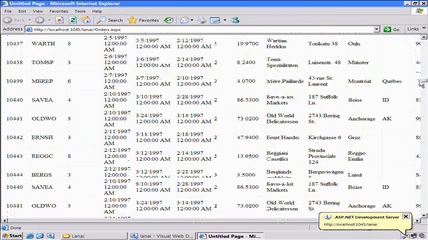
{"action": "scroll", "coordinate": [214, 120], "scroll_direction": "up", "scroll_amount": 10}
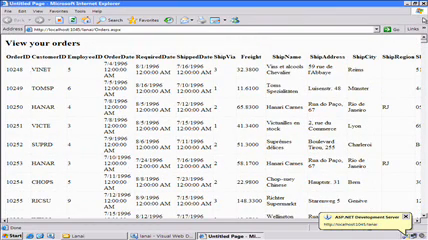
Close the browser and inspect the orders grid's AutoGenerateColumns setting in Design view.
{"action": "key", "text": "alt+F4"}
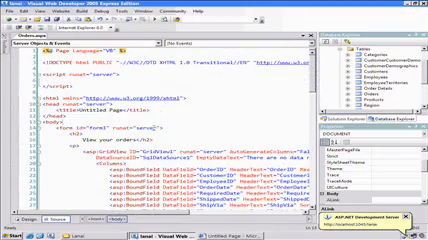
{"action": "left_click", "coordinate": [30, 219]}
{"action": "left_click", "coordinate": [230, 88]}
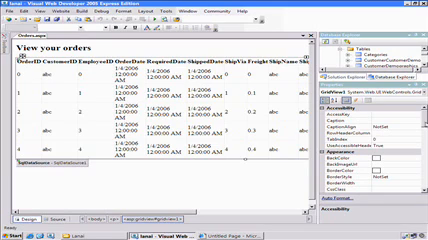
{"action": "mouse_move", "coordinate": [424, 118]}
{"action": "left_mouse_down"}
{"action": "mouse_move", "coordinate": [424, 172]}
{"action": "mouse_move", "coordinate": [424, 115]}
{"action": "mouse_move", "coordinate": [424, 140]}
{"action": "left_mouse_up"}
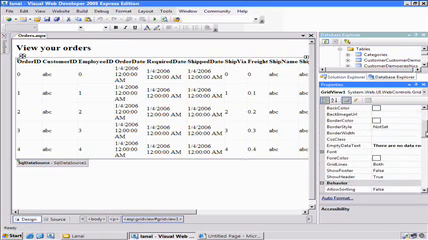
{"action": "left_click", "coordinate": [352, 145]}
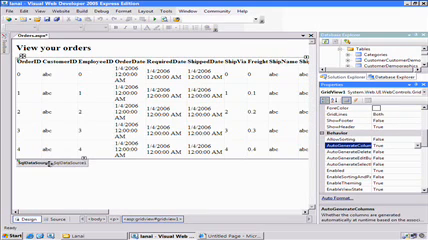
Select SqlDataSource1 and launch its Configure Data Source wizard.
{"action": "left_click", "coordinate": [50, 163]}
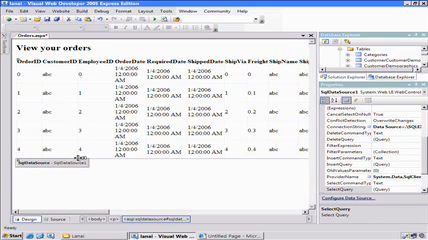
{"action": "left_click", "coordinate": [57, 72]}
{"action": "left_click", "coordinate": [80, 163]}
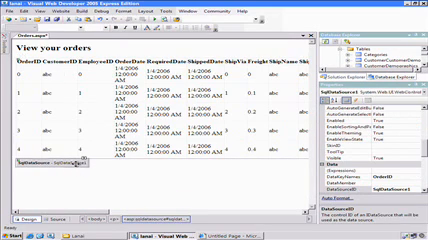
{"action": "left_click", "coordinate": [87, 161]}
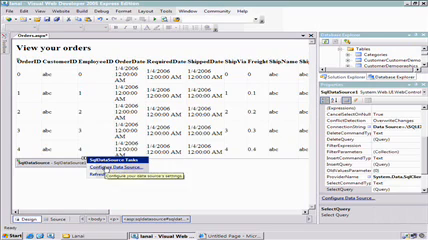
{"action": "left_click", "coordinate": [110, 167]}
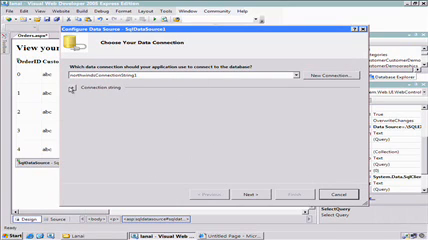
Review the northwinds connection string and proceed to the query columns.
{"action": "left_click", "coordinate": [72, 88]}
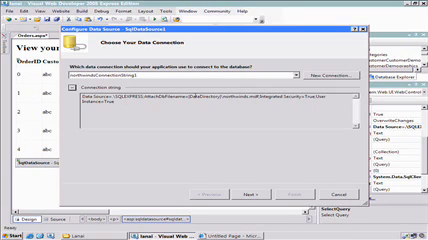
{"action": "left_click_drag", "start_coordinate": [190, 97], "coordinate": [216, 100]}
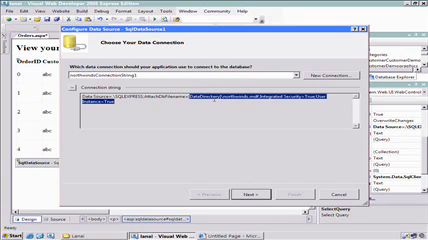
{"action": "left_click", "coordinate": [229, 96]}
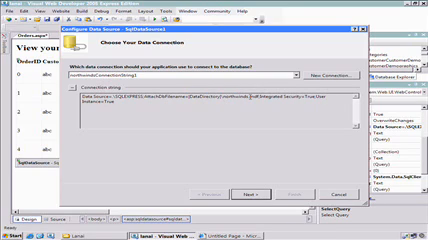
{"action": "left_click", "coordinate": [250, 194]}
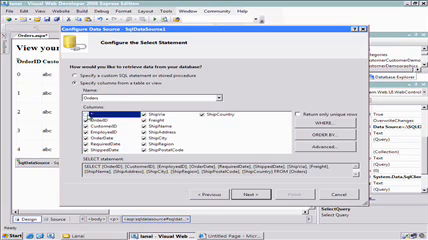
Select only OrderID, CustomerID, OrderDate and Freight instead of all columns.
{"action": "left_click", "coordinate": [86, 114]}
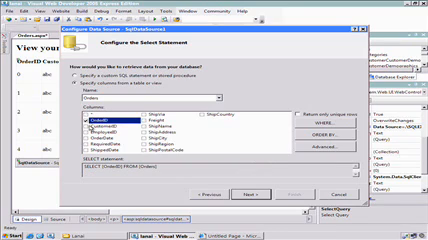
{"action": "left_click", "coordinate": [87, 126]}
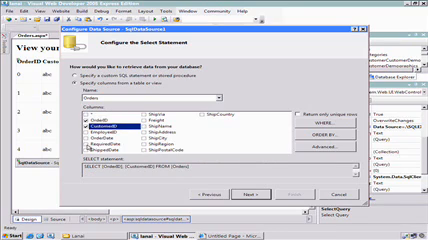
{"action": "left_click", "coordinate": [88, 149]}
{"action": "left_click", "coordinate": [87, 138]}
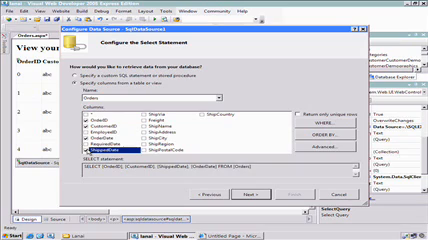
{"action": "left_click", "coordinate": [145, 120]}
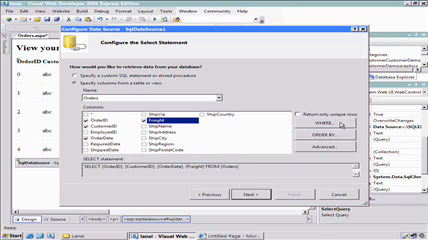
Add a WHERE clause filtering orders on CustomerID taken from the CustomerID query string.
{"action": "left_click", "coordinate": [325, 122]}
{"action": "left_click", "coordinate": [160, 76]}
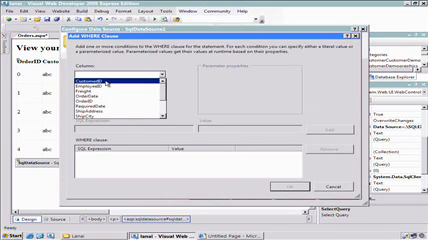
{"action": "left_click", "coordinate": [104, 81]}
{"action": "left_click", "coordinate": [160, 110]}
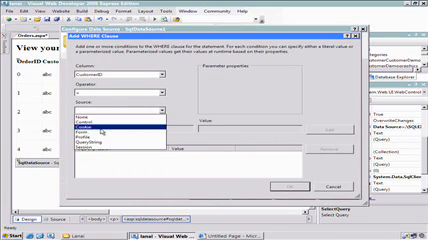
{"action": "left_click", "coordinate": [97, 142]}
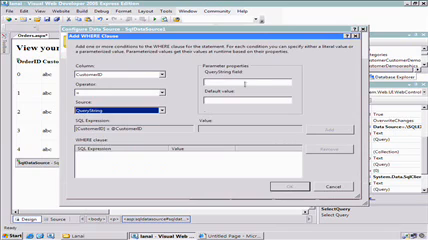
{"action": "type", "text": "CustomerID"}
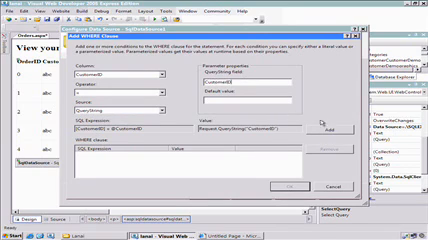
{"action": "left_click", "coordinate": [330, 131]}
{"action": "left_click", "coordinate": [289, 187]}
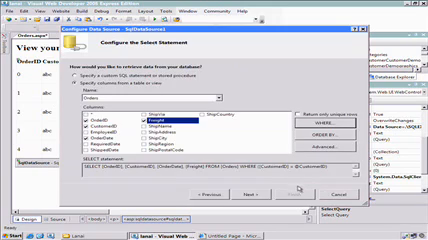
Finish the data source, refresh the grid's fields to four columns, and preview Orders.aspx in the browser.
{"action": "left_click", "coordinate": [251, 194]}
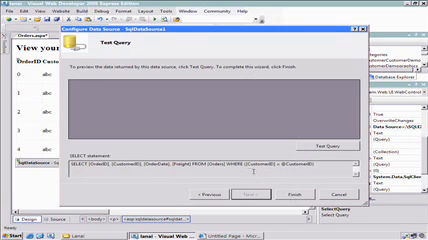
{"action": "left_click_drag", "start_coordinate": [246, 164], "coordinate": [310, 164]}
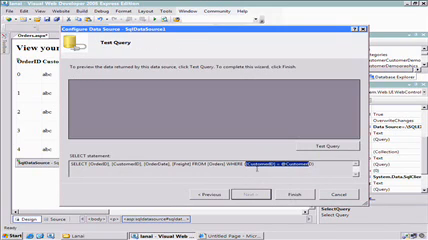
{"action": "left_click", "coordinate": [303, 194]}
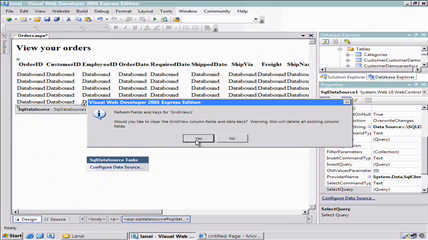
{"action": "left_click", "coordinate": [199, 139]}
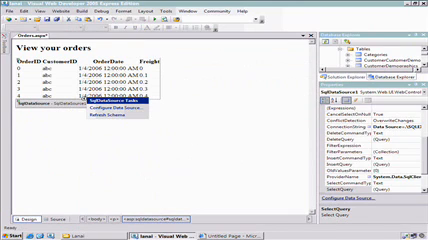
{"action": "right_click", "coordinate": [218, 78]}
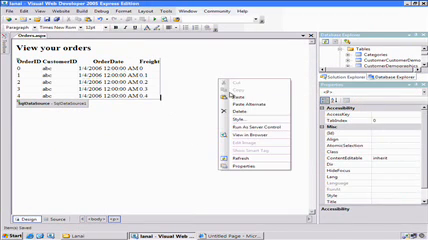
{"action": "left_click", "coordinate": [249, 134]}
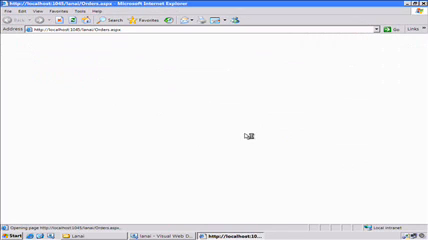
Load the remembered Orders.aspx?CustomerID=ALFKI address to show ALFKI's orders.
{"action": "left_click", "coordinate": [80, 29]}
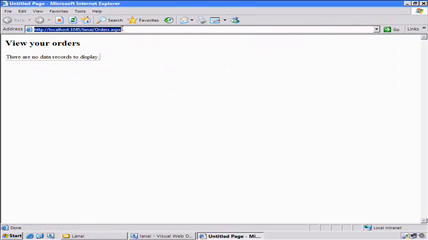
{"action": "left_click", "coordinate": [123, 29]}
{"action": "type", "text": "?CustomerID"}
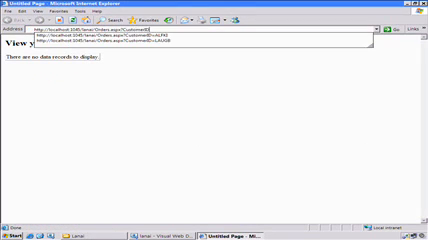
{"action": "key", "text": "Down"}
{"action": "key", "text": "Return"}
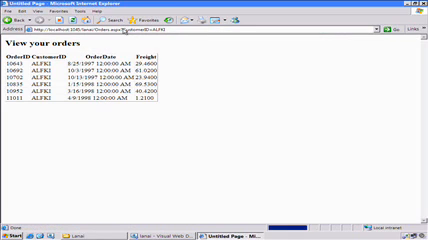
Replace ALFKI with ANTON to view ANTON's orders, then close Internet Explorer.
{"action": "double_click", "coordinate": [258, 12]}
{"action": "double_click", "coordinate": [207, 49]}
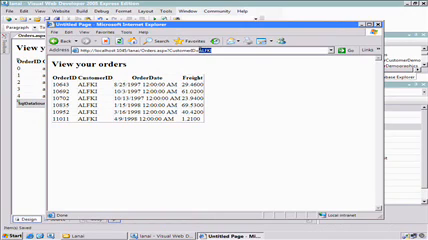
{"action": "type", "text": "ANTON"}
{"action": "key", "text": "Return"}
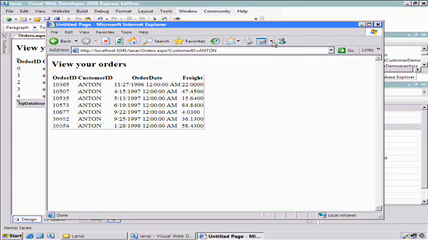
{"action": "left_click", "coordinate": [361, 24]}
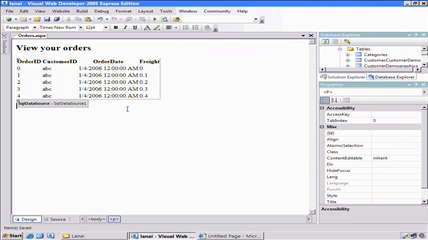
Glance at the markup, return to Design view, pin the Toolbox open and expand its Data section.
{"action": "left_click", "coordinate": [56, 219]}
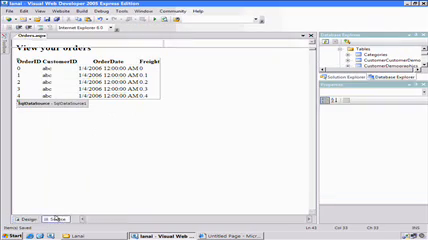
{"action": "scroll", "coordinate": [168, 186], "scroll_direction": "down", "scroll_amount": 10}
{"action": "scroll", "coordinate": [105, 130], "scroll_direction": "up", "scroll_amount": 2}
{"action": "scroll", "coordinate": [107, 82], "scroll_direction": "up", "scroll_amount": 1}
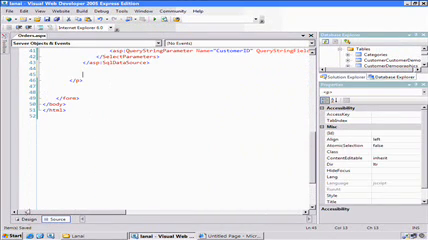
{"action": "left_click", "coordinate": [28, 219]}
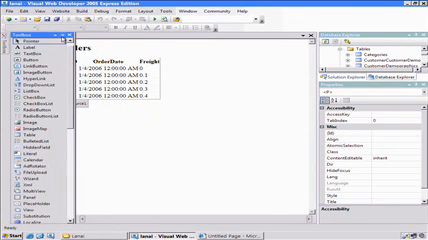
{"action": "left_click", "coordinate": [62, 37]}
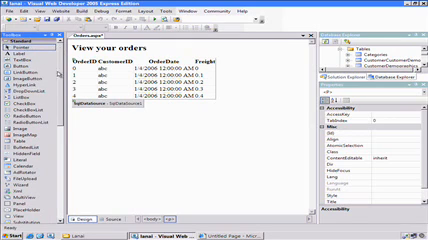
{"action": "scroll", "coordinate": [30, 100], "scroll_direction": "down", "scroll_amount": 4}
{"action": "scroll", "coordinate": [30, 100], "scroll_direction": "down", "scroll_amount": 4}
{"action": "scroll", "coordinate": [30, 120], "scroll_direction": "down", "scroll_amount": 3}
{"action": "scroll", "coordinate": [30, 120], "scroll_direction": "down", "scroll_amount": 3}
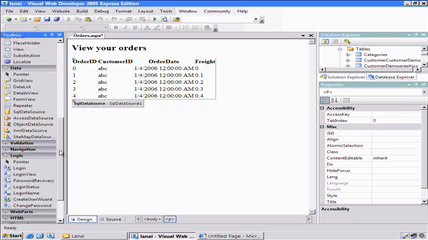
{"action": "scroll", "coordinate": [8, 72], "scroll_direction": "down", "scroll_amount": 3}
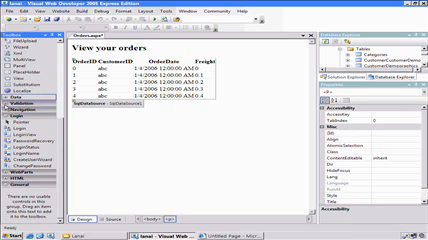
{"action": "left_click", "coordinate": [8, 98]}
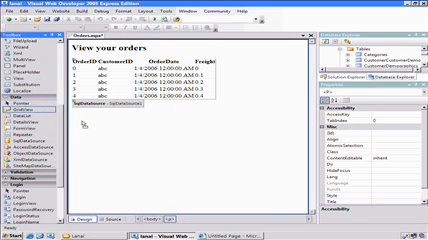
Drop a second GridView below the orders grid and choose to create a new data source for it.
{"action": "left_click_drag", "start_coordinate": [18, 110], "coordinate": [84, 124]}
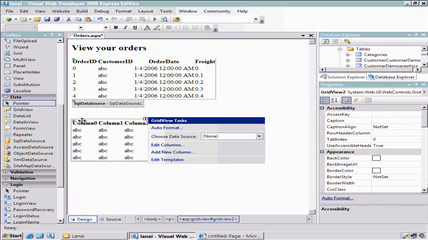
{"action": "left_click", "coordinate": [258, 137]}
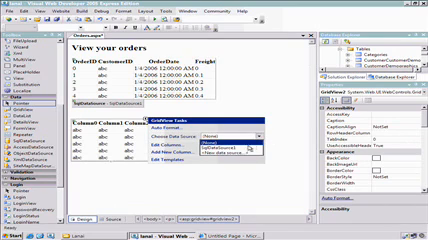
{"action": "left_click", "coordinate": [225, 152]}
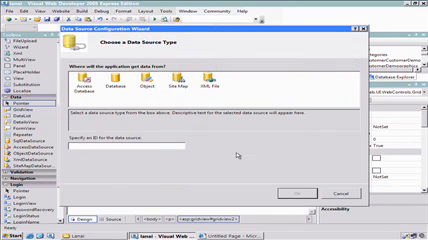
Browse the source types and settle on Database for the new SqlDataSource2.
{"action": "left_click", "coordinate": [115, 82]}
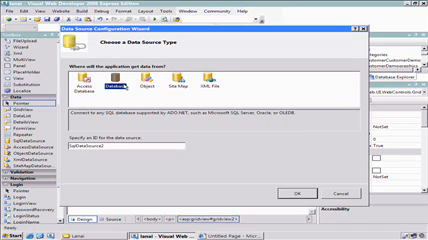
{"action": "left_click", "coordinate": [148, 82]}
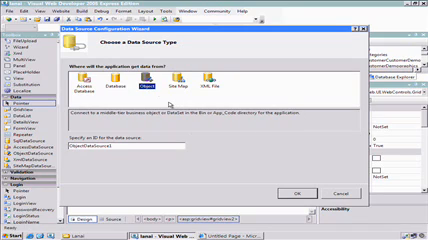
{"action": "left_click", "coordinate": [210, 82]}
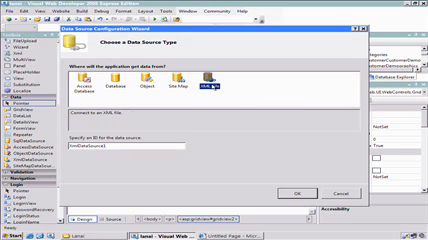
{"action": "left_click", "coordinate": [115, 82]}
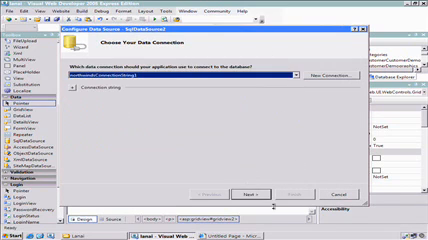
Accept the Northwind connection and select OrderID, ProductName, UnitPrice and Quantity from Order Details Extended.
{"action": "left_click", "coordinate": [250, 194]}
{"action": "left_click", "coordinate": [217, 98]}
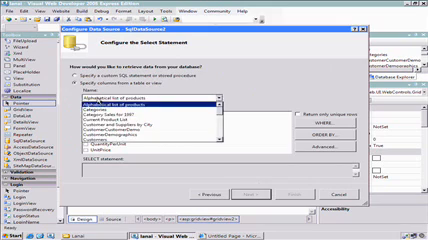
{"action": "scroll", "coordinate": [212, 115], "scroll_direction": "down", "scroll_amount": 2}
{"action": "scroll", "coordinate": [180, 120], "scroll_direction": "down", "scroll_amount": 2}
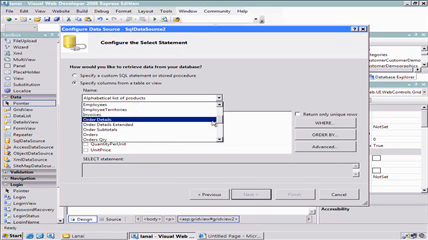
{"action": "left_click", "coordinate": [155, 125]}
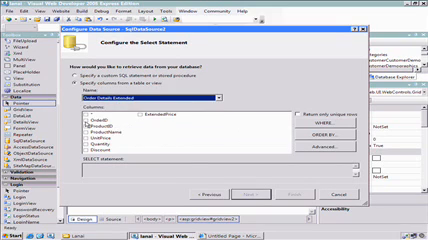
{"action": "left_click", "coordinate": [86, 120]}
{"action": "left_click", "coordinate": [86, 132]}
{"action": "left_click", "coordinate": [86, 138]}
{"action": "left_click", "coordinate": [86, 143]}
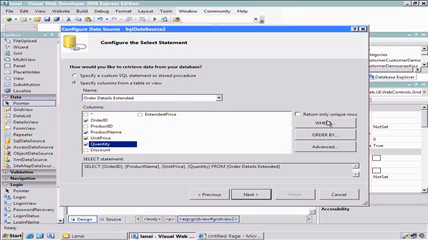
Add WHERE OrderID = GridView1.SelectedValue, then test and finish the data source.
{"action": "left_click", "coordinate": [327, 122]}
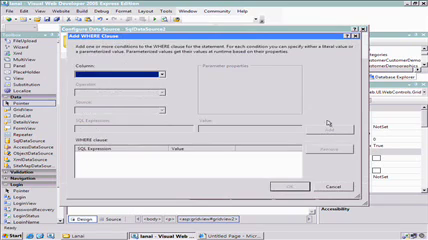
{"action": "left_click", "coordinate": [120, 75]}
{"action": "left_click", "coordinate": [116, 82]}
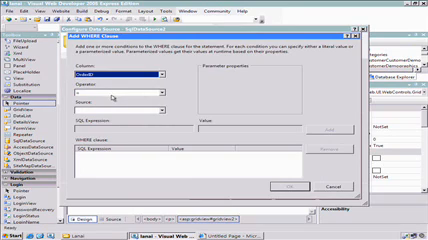
{"action": "left_click", "coordinate": [120, 111]}
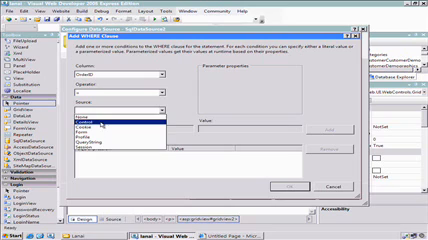
{"action": "left_click", "coordinate": [101, 122]}
{"action": "left_click", "coordinate": [250, 83]}
{"action": "left_click", "coordinate": [242, 89]}
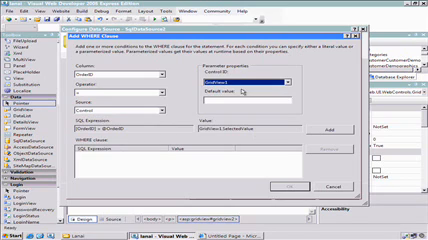
{"action": "left_click", "coordinate": [327, 130]}
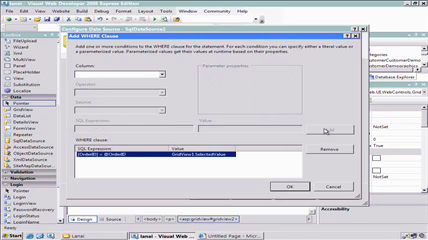
{"action": "left_click", "coordinate": [289, 187]}
{"action": "left_click", "coordinate": [252, 194]}
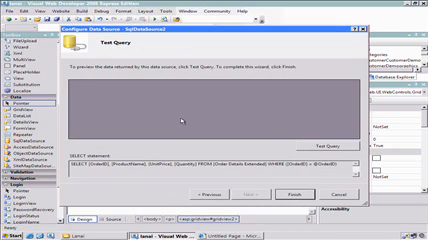
{"action": "left_click", "coordinate": [294, 194]}
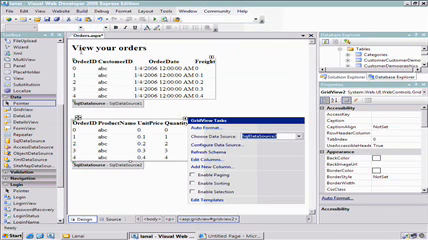
Enable Selection on the orders grid so each row gets a Select link.
{"action": "left_click", "coordinate": [143, 64]}
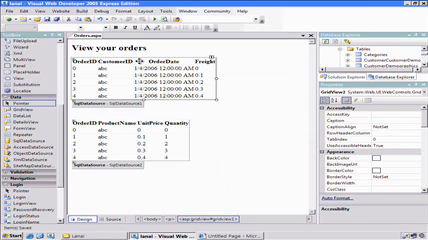
{"action": "left_click", "coordinate": [211, 60]}
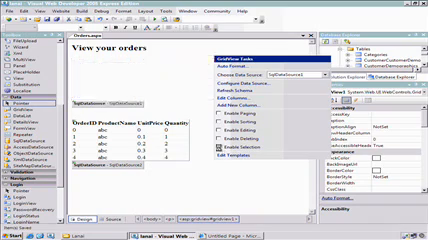
{"action": "left_click", "coordinate": [219, 147]}
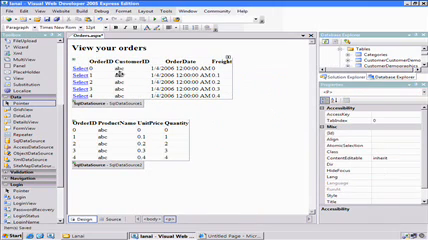
Set the orders grid's DataKeyNames to OrderID in the Properties window.
{"action": "left_click", "coordinate": [118, 72]}
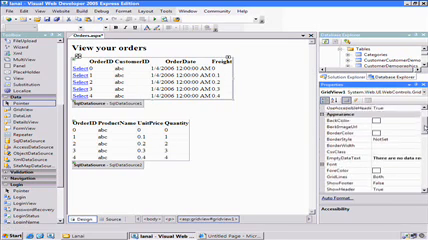
{"action": "scroll", "coordinate": [370, 150], "scroll_direction": "down", "scroll_amount": 5}
{"action": "scroll", "coordinate": [370, 150], "scroll_direction": "down", "scroll_amount": 1}
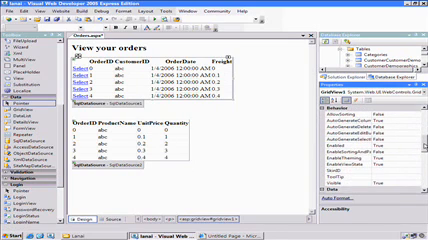
{"action": "scroll", "coordinate": [370, 150], "scroll_direction": "down", "scroll_amount": 3}
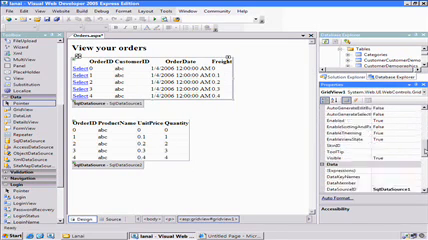
{"action": "scroll", "coordinate": [370, 150], "scroll_direction": "down", "scroll_amount": 2}
{"action": "left_click", "coordinate": [357, 151]}
{"action": "left_click", "coordinate": [417, 151]}
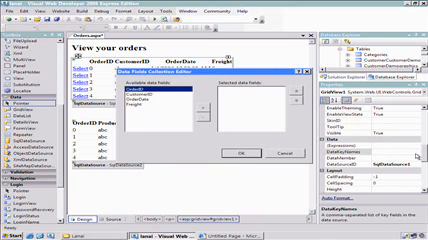
{"action": "left_click", "coordinate": [201, 104]}
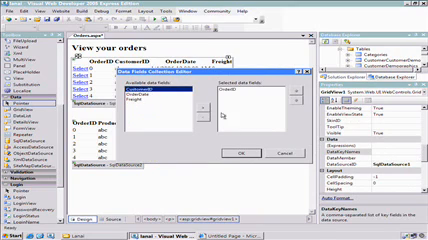
{"action": "left_click", "coordinate": [241, 153]}
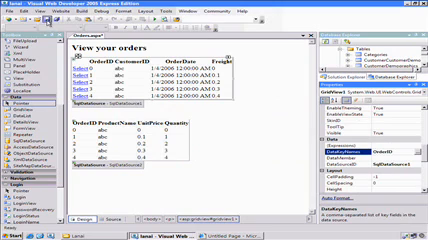
{"action": "left_click", "coordinate": [207, 175]}
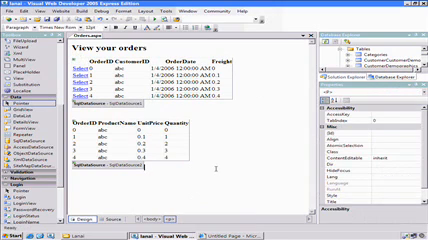
Run Orders.aspx and load it with ?CustomerID=ALFKI to list ALFKI's orders.
{"action": "key", "text": "ctrl+F5"}
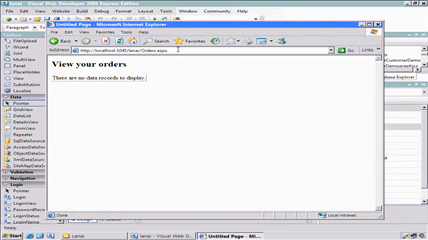
{"action": "left_click", "coordinate": [170, 50]}
{"action": "type", "text": "?"}
{"action": "left_click", "coordinate": [150, 56]}
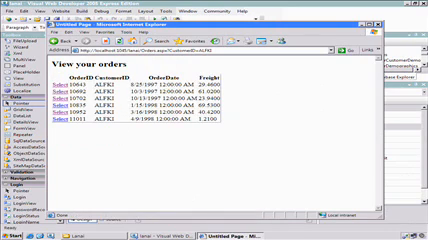
Select orders 10692, 10702, 10835 and 10643 to see their products, then close IE and Orders.aspx.
{"action": "double_click", "coordinate": [76, 91]}
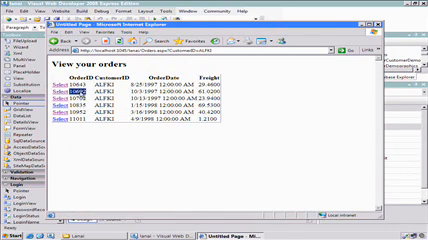
{"action": "left_click", "coordinate": [60, 91]}
{"action": "left_click", "coordinate": [60, 98]}
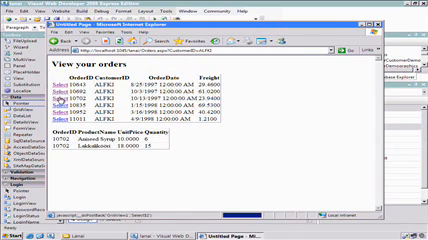
{"action": "left_click", "coordinate": [60, 105]}
{"action": "left_click", "coordinate": [60, 85]}
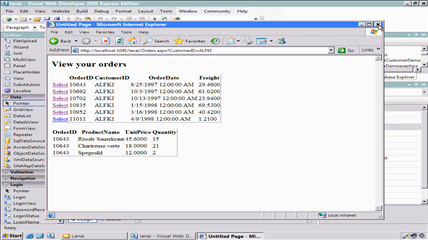
{"action": "left_click", "coordinate": [381, 26]}
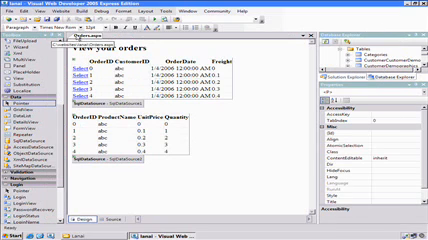
{"action": "left_click", "coordinate": [311, 36]}
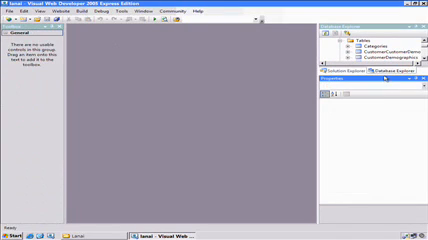
Add a new Web Form named Customers.aspx to the site and switch to its Design view.
{"action": "left_click_drag", "start_coordinate": [386, 80], "coordinate": [389, 114]}
{"action": "left_click", "coordinate": [345, 123]}
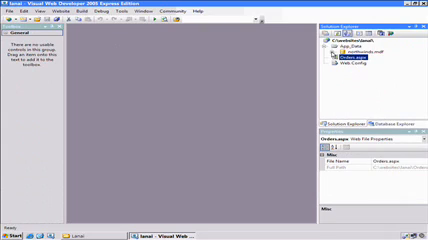
{"action": "right_click", "coordinate": [352, 40]}
{"action": "left_click", "coordinate": [378, 60]}
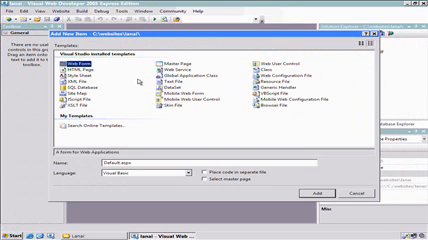
{"action": "triple_click", "coordinate": [120, 162]}
{"action": "type", "text": "Cu"}
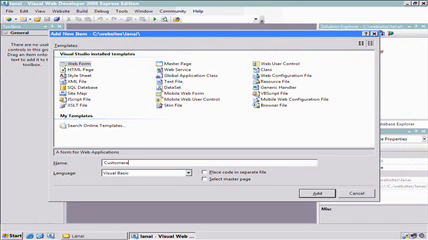
{"action": "type", "text": "stomers"}
{"action": "key", "text": "Return"}
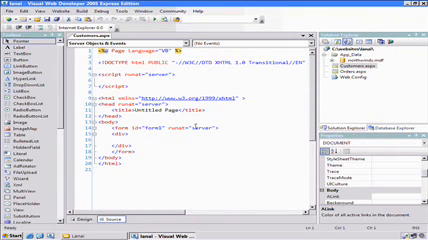
{"action": "left_click", "coordinate": [84, 219]}
Drag the Customers table onto the page as a grid and enable paging, sorting and editing.
{"action": "left_click", "coordinate": [392, 128]}
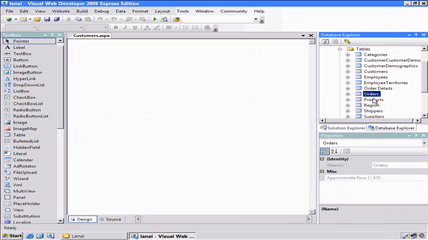
{"action": "left_click", "coordinate": [372, 71]}
{"action": "mouse_move", "coordinate": [372, 71]}
{"action": "left_mouse_down"}
{"action": "mouse_move", "coordinate": [172, 74]}
{"action": "mouse_move", "coordinate": [175, 77]}
{"action": "left_mouse_up"}
{"action": "left_click", "coordinate": [237, 99]}
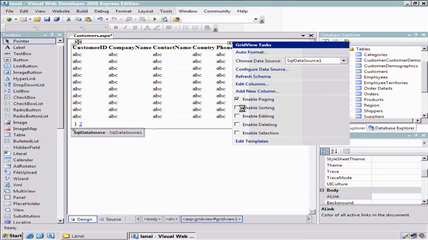
{"action": "left_click", "coordinate": [237, 116]}
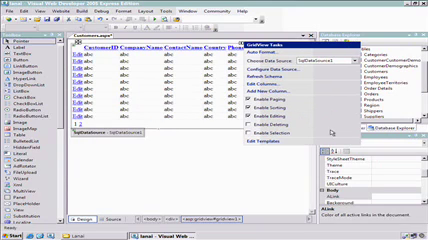
Start a new HyperLinkField column headed View Orders with link text orders.
{"action": "left_click", "coordinate": [270, 92]}
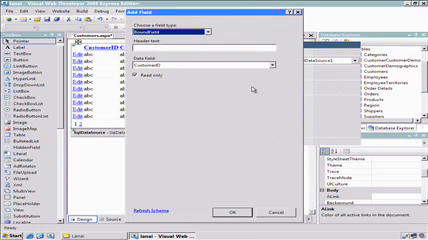
{"action": "left_click", "coordinate": [187, 31]}
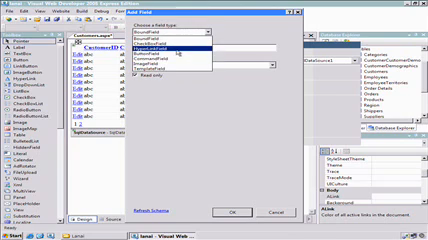
{"action": "left_click", "coordinate": [178, 51]}
{"action": "type", "text": "View Orde"}
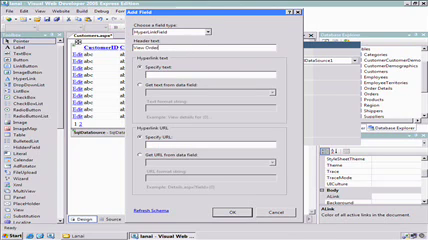
{"action": "type", "text": "rs"}
Bind the link URL to CustomerID with format Orders.aspx?CustomerID={0} and add the column.
{"action": "left_click", "coordinate": [162, 144]}
{"action": "left_click", "coordinate": [141, 155]}
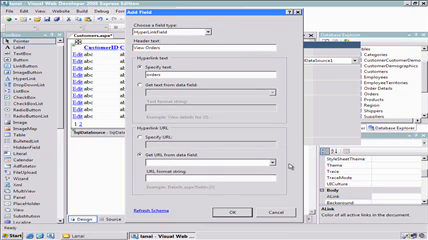
{"action": "left_click", "coordinate": [272, 163]}
{"action": "left_click", "coordinate": [240, 174]}
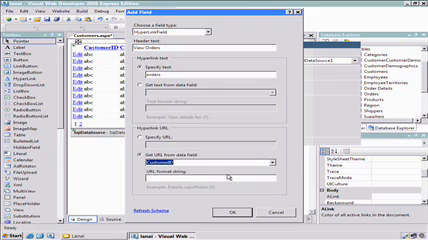
{"action": "left_click", "coordinate": [222, 177]}
{"action": "type", "text": "Orders.aspx?CustomerID={0}"}
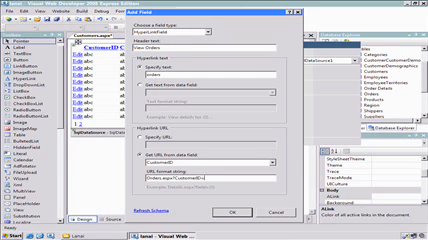
{"action": "left_click", "coordinate": [232, 212]}
Set GridView1's EnableSortingAndPagingCallbacks property to True.
{"action": "left_click", "coordinate": [203, 147]}
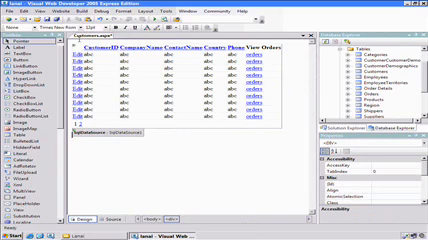
{"action": "left_click", "coordinate": [88, 48]}
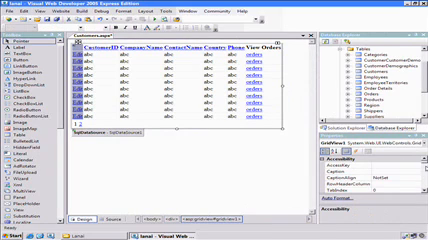
{"action": "scroll", "coordinate": [424, 168], "scroll_direction": "down", "scroll_amount": 8}
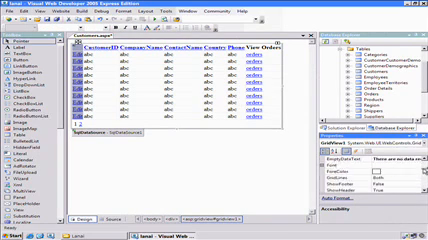
{"action": "scroll", "coordinate": [424, 172], "scroll_direction": "down", "scroll_amount": 4}
{"action": "left_click", "coordinate": [365, 171]}
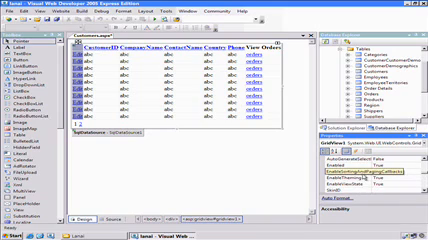
{"action": "left_click", "coordinate": [362, 171]}
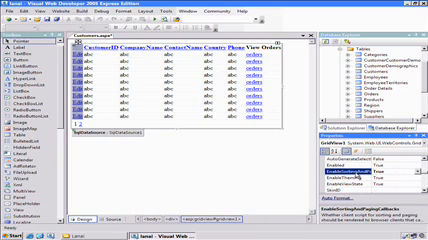
{"action": "left_click", "coordinate": [262, 172]}
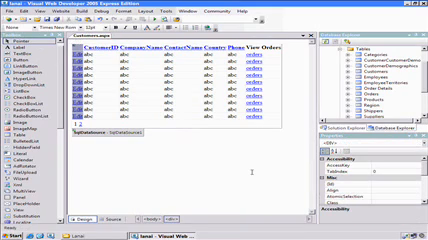
Run Customers.aspx and sort by Country, ContactName and CompanyName, paging through customers.
{"action": "key", "text": "ctrl+F5"}
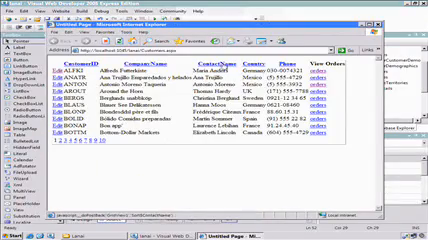
{"action": "left_click", "coordinate": [254, 64]}
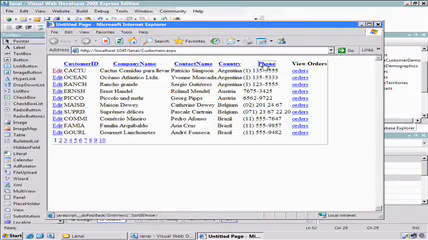
{"action": "left_click", "coordinate": [266, 64]}
{"action": "left_click", "coordinate": [145, 64]}
{"action": "left_click", "coordinate": [90, 141]}
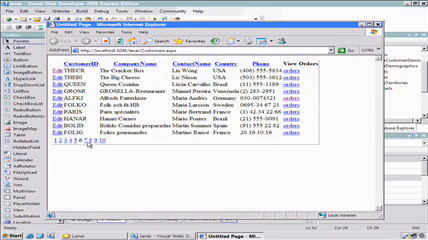
{"action": "left_click", "coordinate": [100, 141]}
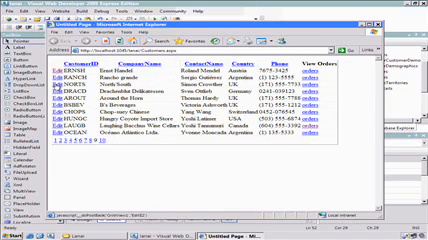
Edit the RANCH row and save its company name as Rancho mas grande.
{"action": "left_click", "coordinate": [57, 78]}
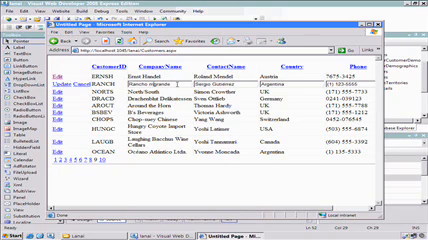
{"action": "type", "text": "mas"}
{"action": "left_click", "coordinate": [60, 85]}
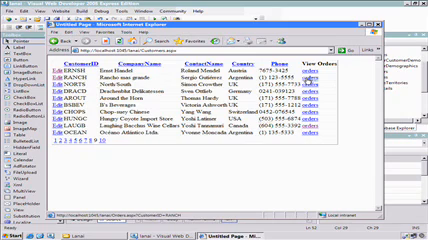
Follow RANCH's orders link, view order 10828's products, then close Internet Explorer.
{"action": "left_click", "coordinate": [312, 78]}
{"action": "left_click_drag", "start_coordinate": [93, 92], "coordinate": [120, 100]}
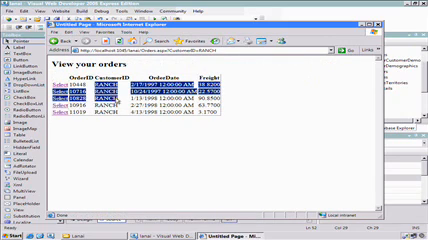
{"action": "left_click", "coordinate": [120, 110]}
{"action": "left_click", "coordinate": [60, 99]}
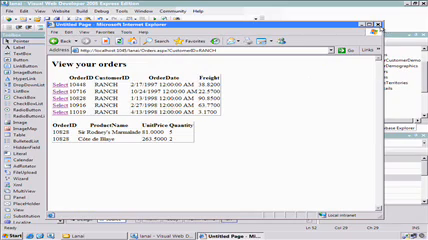
{"action": "left_click", "coordinate": [371, 25]}
Add an ASP.NET Theme folder (App_Themes) to the lanai website root.
{"action": "left_click", "coordinate": [309, 43]}
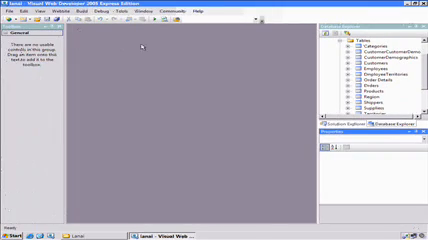
{"action": "left_click", "coordinate": [343, 123]}
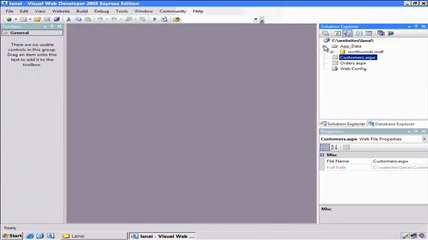
{"action": "left_click", "coordinate": [350, 39]}
{"action": "right_click", "coordinate": [350, 39]}
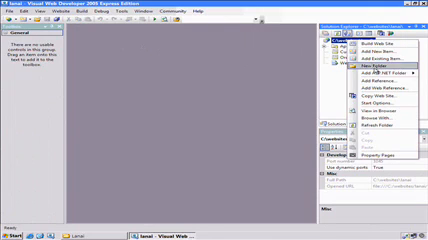
{"action": "mouse_move", "coordinate": [378, 73]}
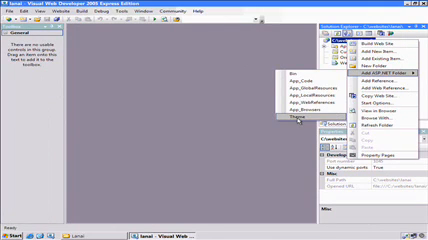
{"action": "left_click", "coordinate": [298, 117]}
Delete the default Theme1 folder from App_Themes.
{"action": "right_click", "coordinate": [352, 56]}
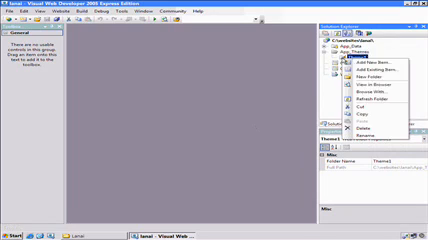
{"action": "left_click", "coordinate": [362, 128]}
{"action": "left_click", "coordinate": [198, 135]}
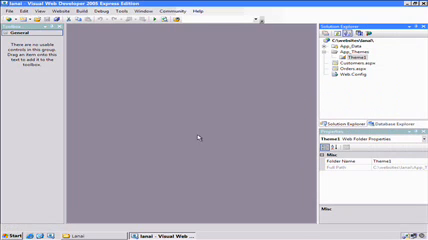
In the Lanai documents window, open App_Themes and select the cellphone, hilo and lanai folders.
{"action": "left_click", "coordinate": [77, 235]}
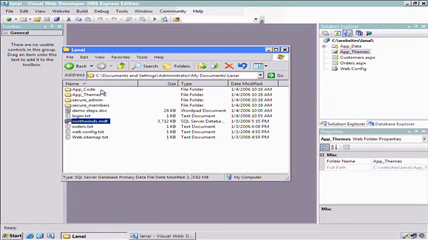
{"action": "double_click", "coordinate": [85, 94]}
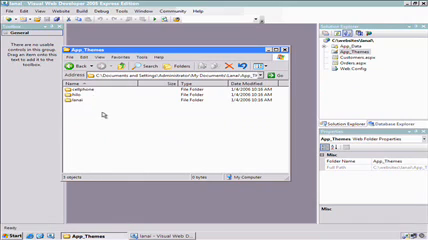
{"action": "mouse_move", "coordinate": [66, 89]}
{"action": "left_mouse_down"}
{"action": "mouse_move", "coordinate": [75, 98]}
{"action": "mouse_move", "coordinate": [366, 58]}
{"action": "left_mouse_up"}
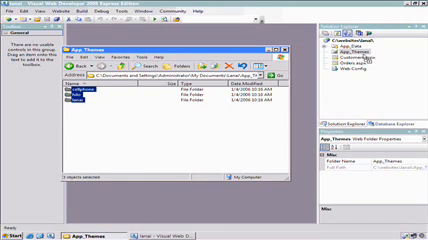